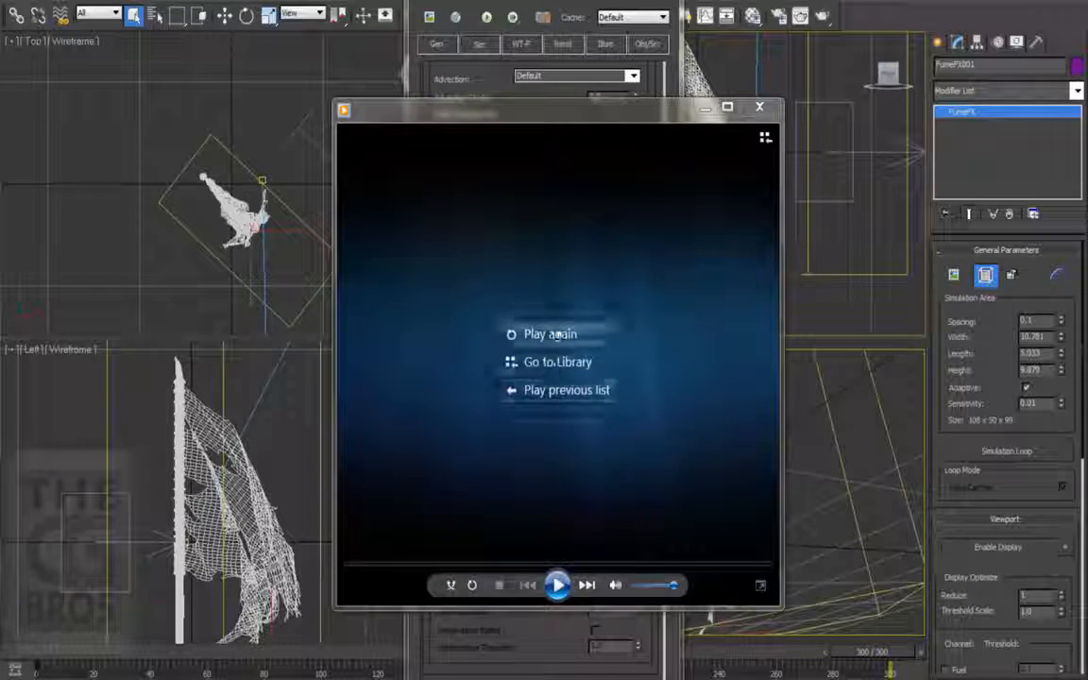
# Step: Replay the current fire preview and set the fuel Burn Rate to 7.0
pyautogui.click(552, 334)
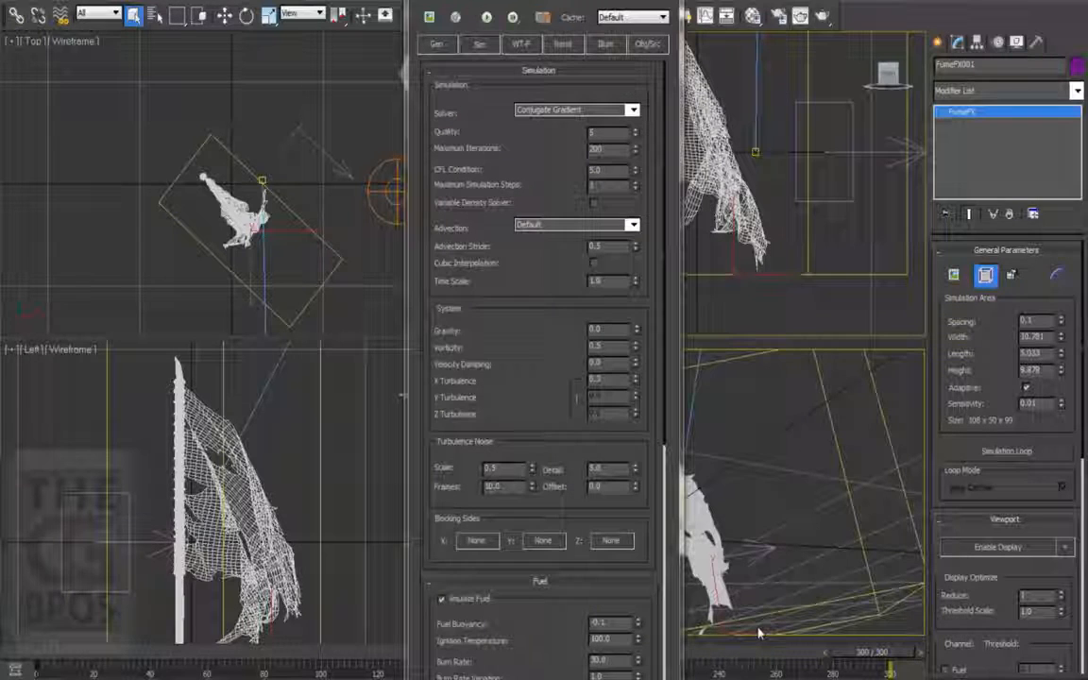
pyautogui.scroll(-5, 527, 337)
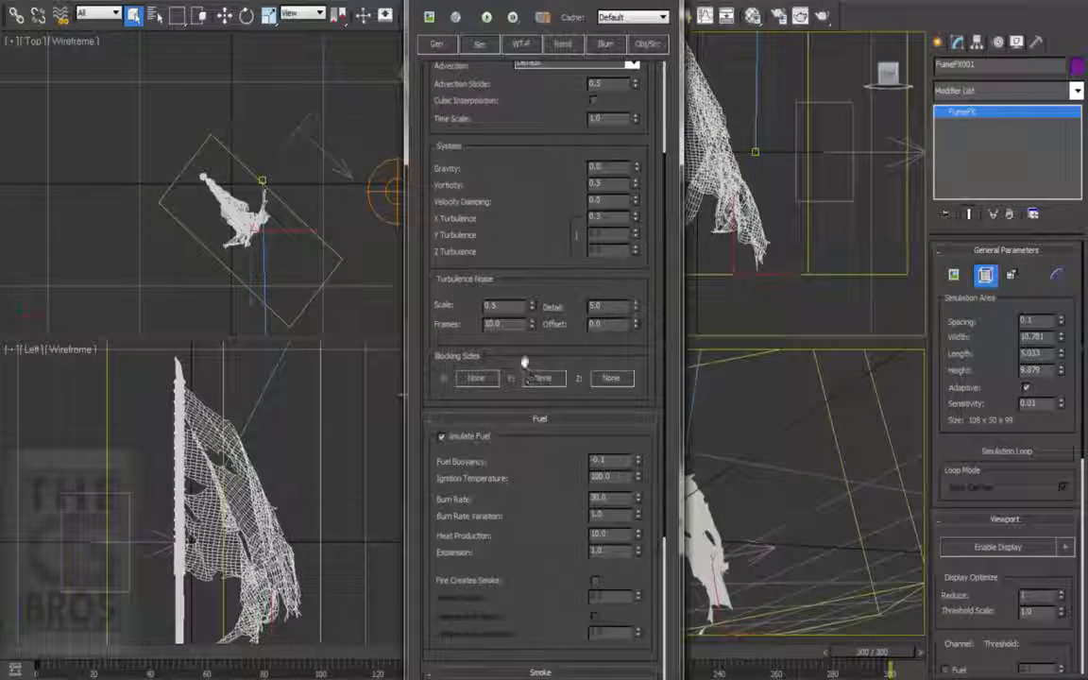
pyautogui.scroll(-6, 551, 271)
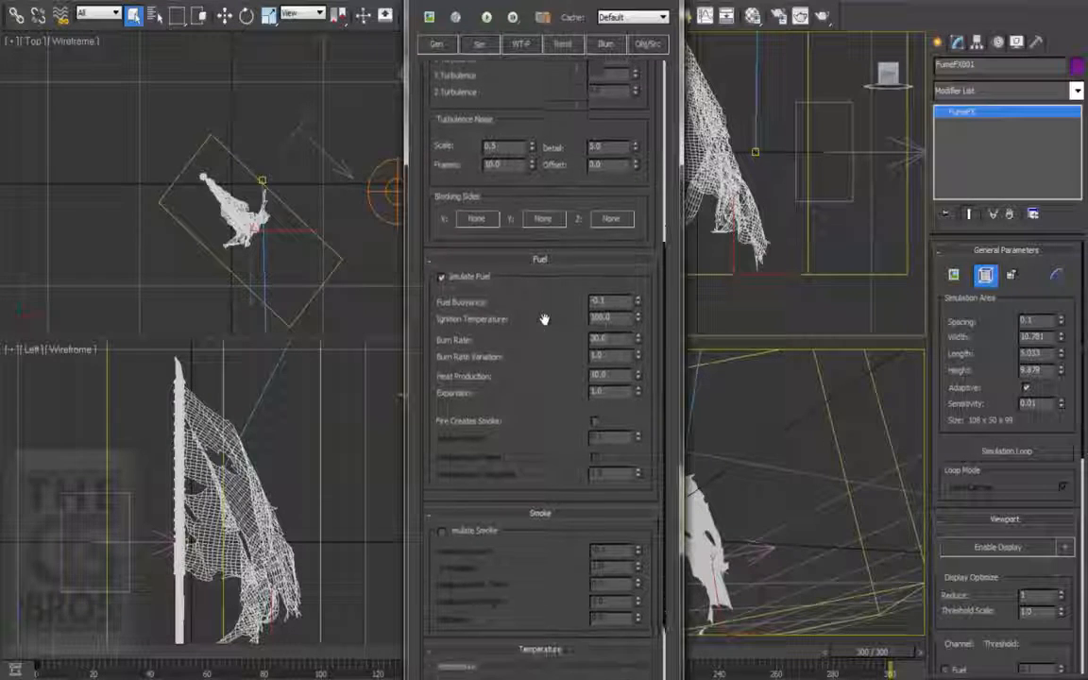
pyautogui.moveTo(546, 302); pyautogui.dragTo(545, 299)
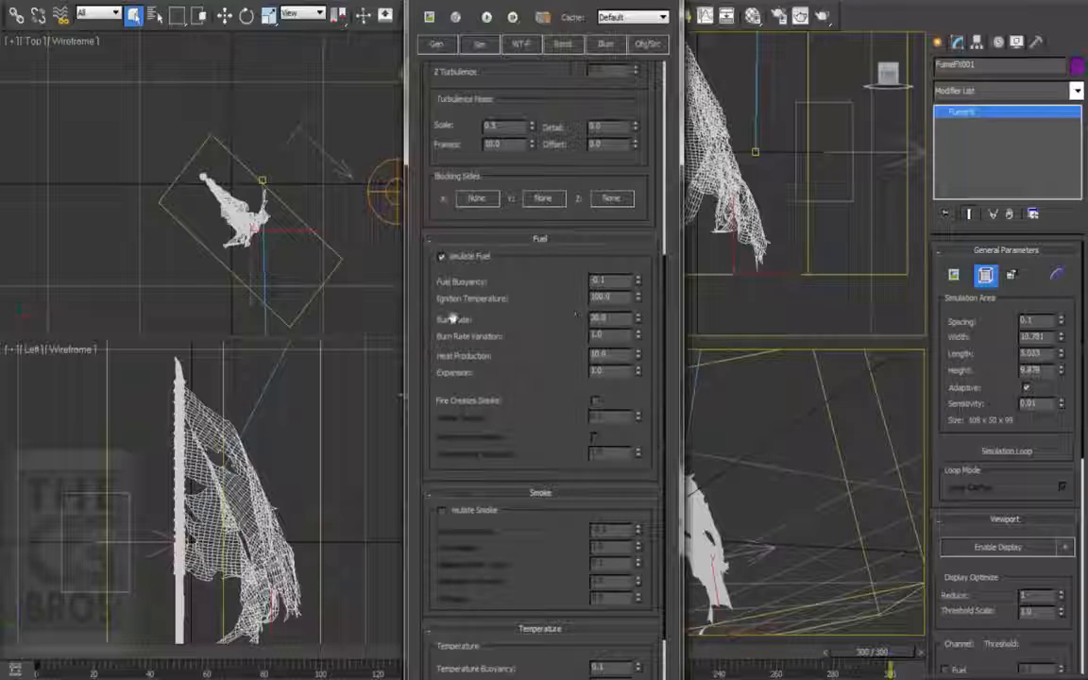
pyautogui.doubleClick(614, 321)
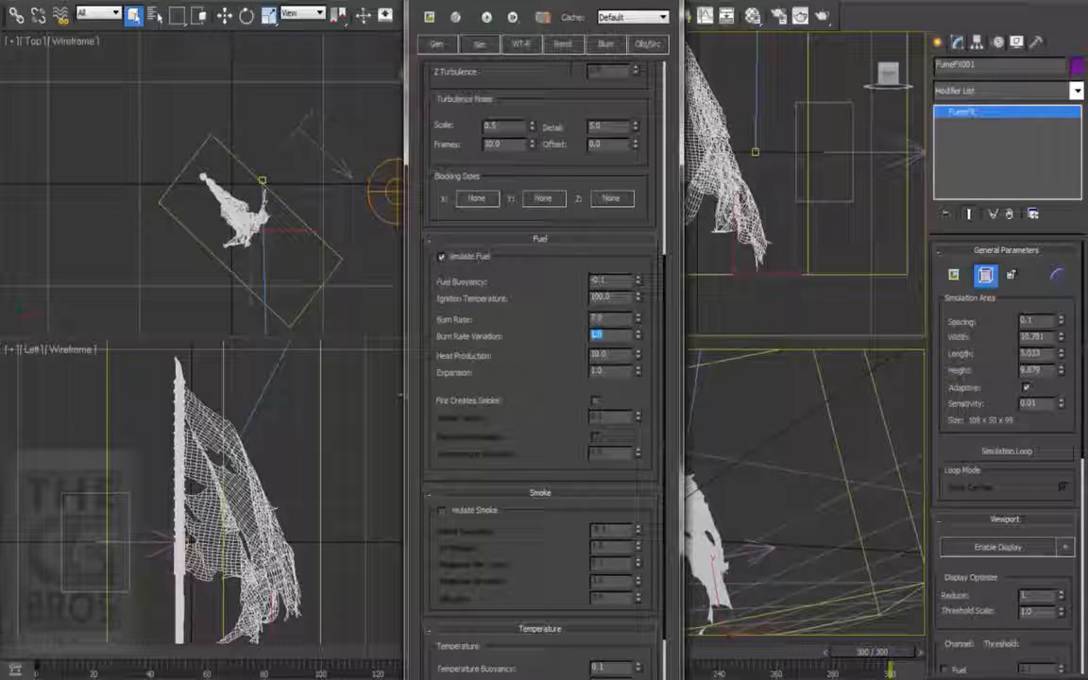
pyautogui.click(609, 335)
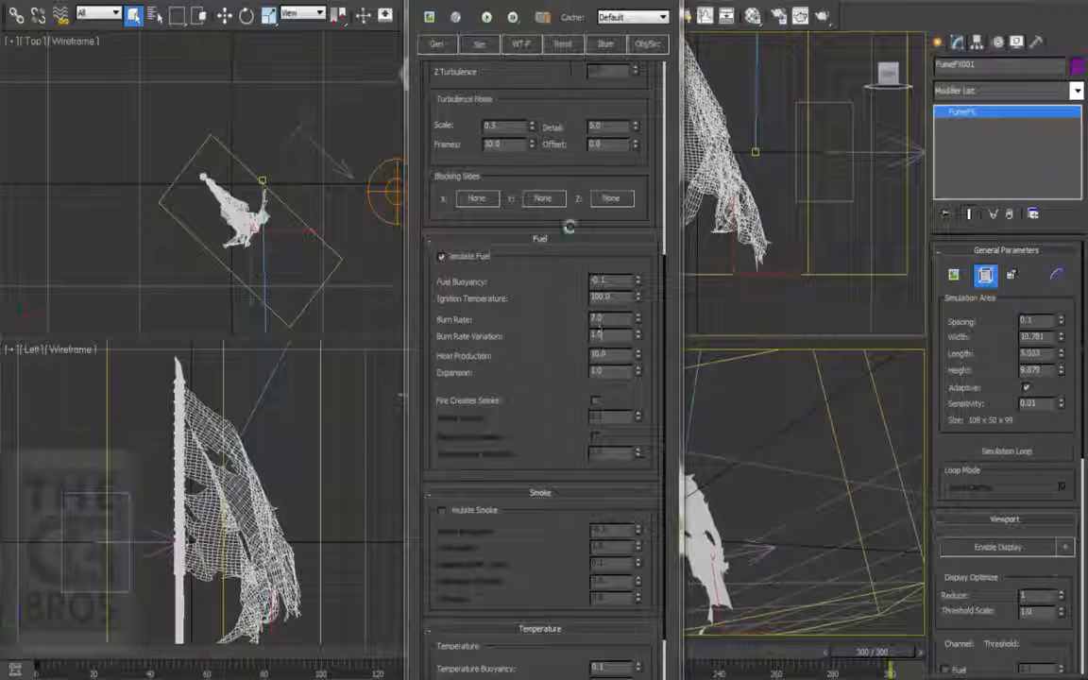
# Step: Play back the Preview_07 video to examine the shape and behaviour of the flames
pyautogui.click(430, 17)
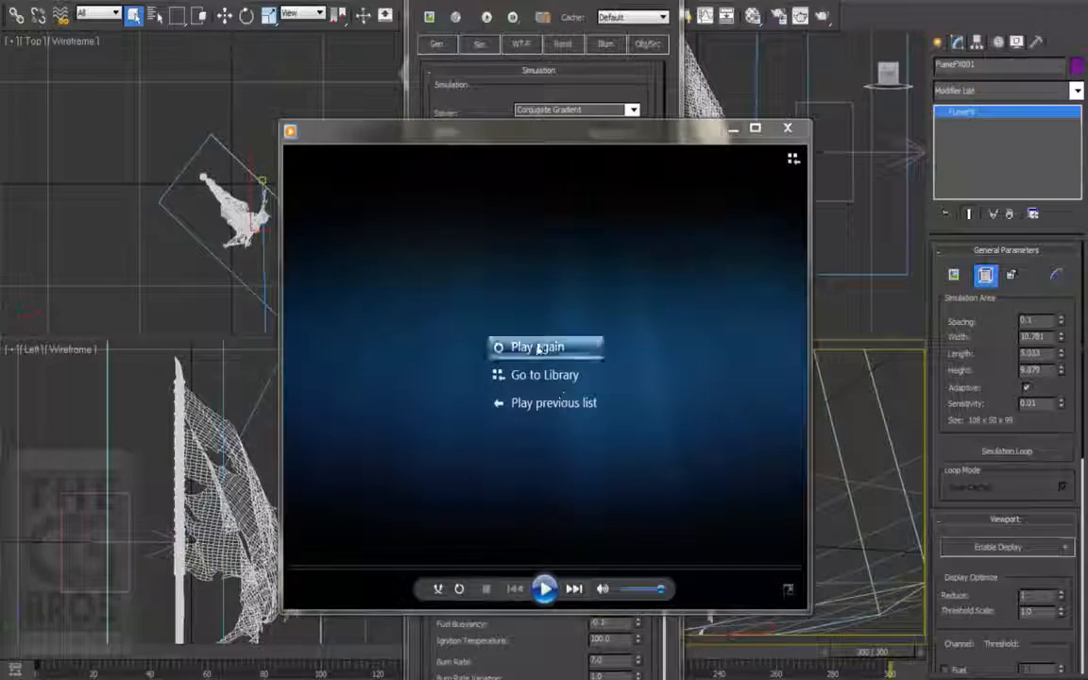
pyautogui.click(527, 348)
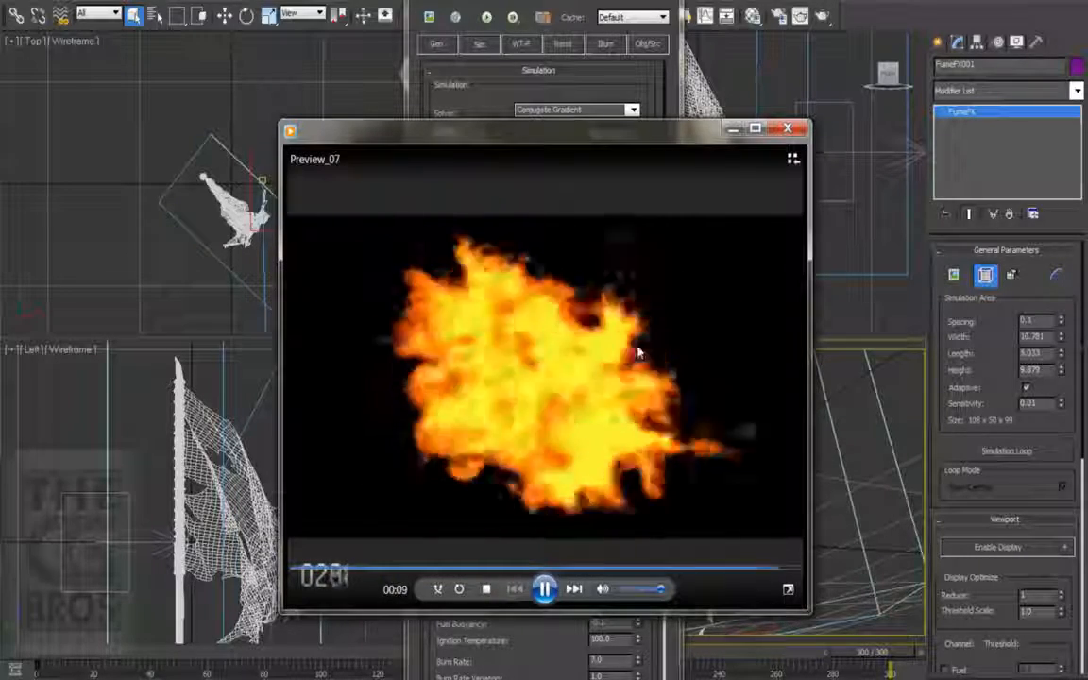
pyautogui.click(553, 351)
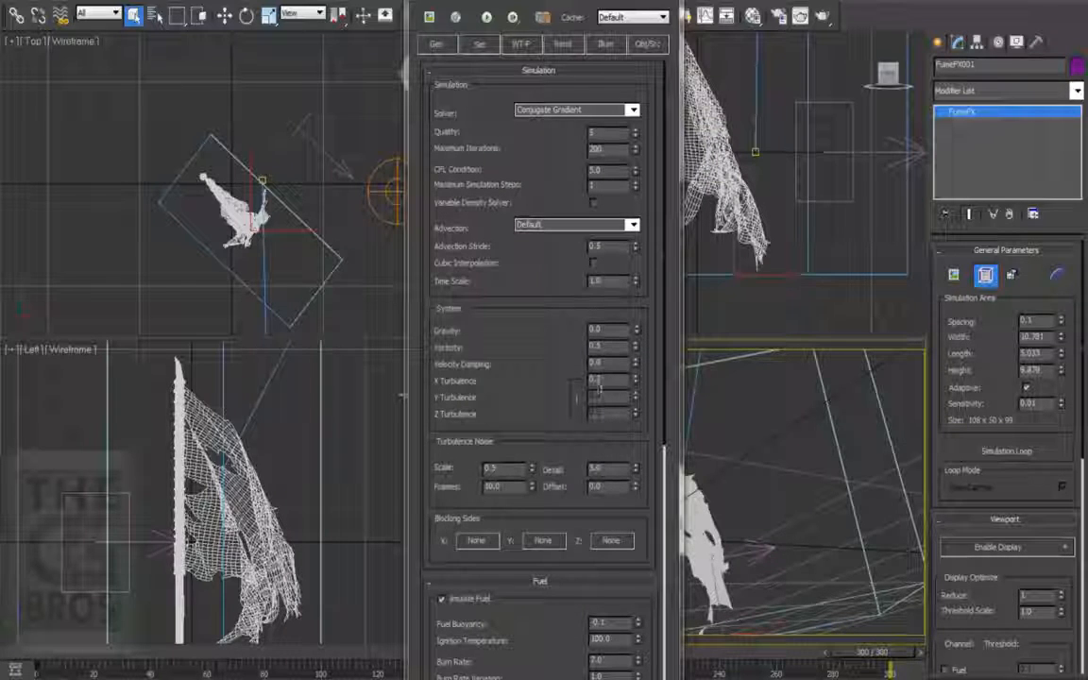
# Step: Set Vorticity to 1.0 and X Turbulence to 0.1, and review the resulting preview video
pyautogui.doubleClick(611, 378)
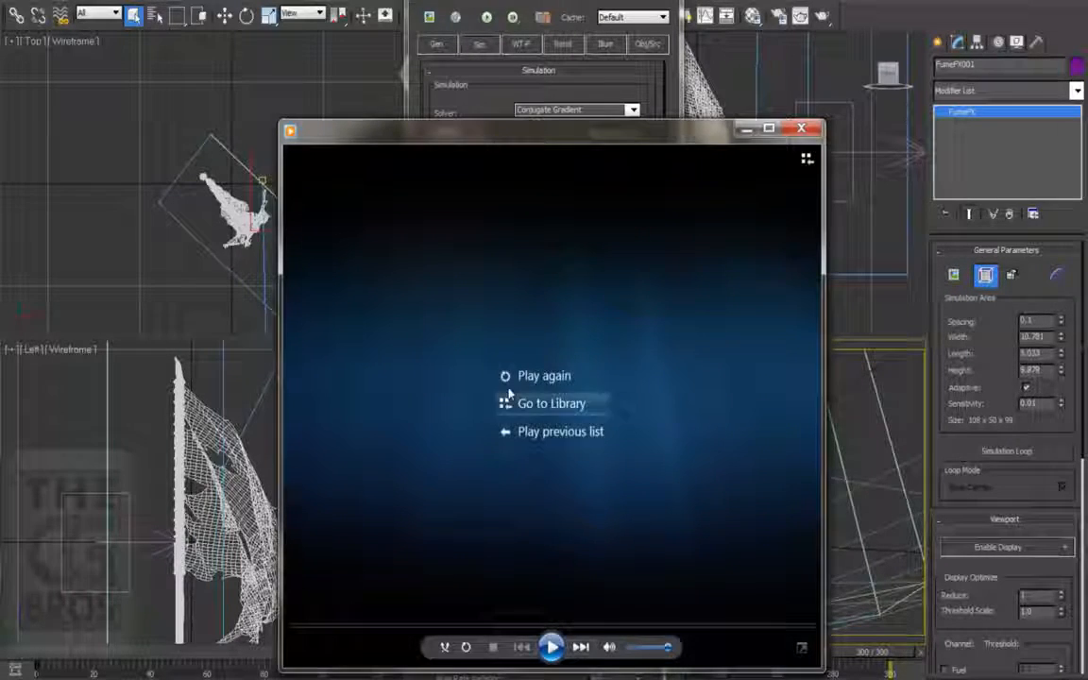
pyautogui.click(510, 382)
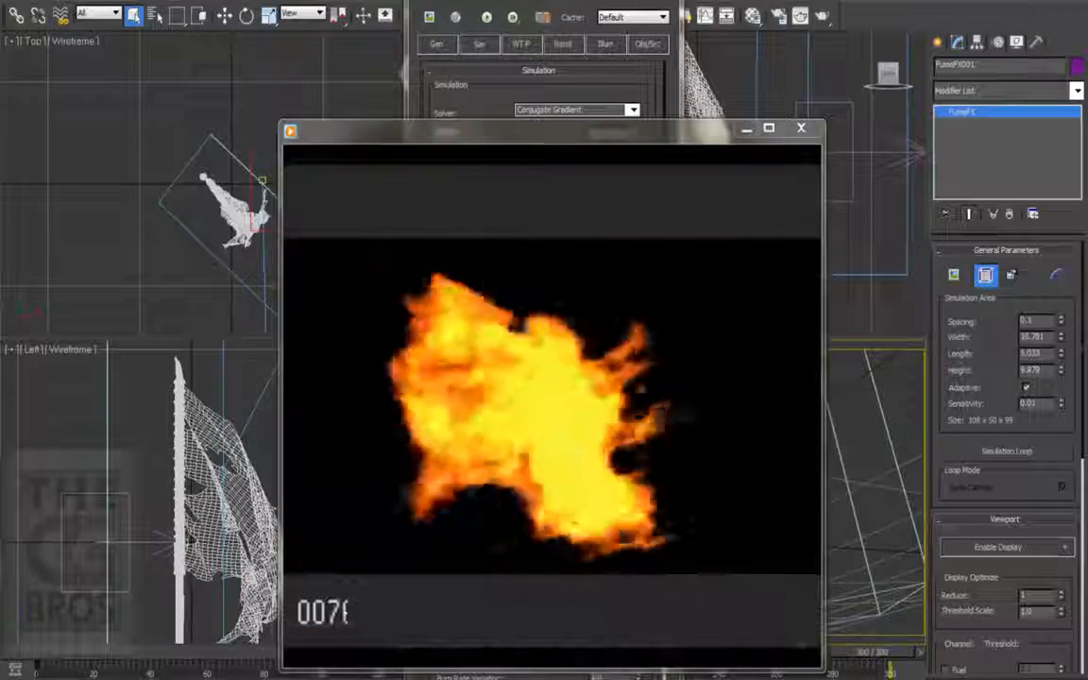
pyautogui.click(803, 128)
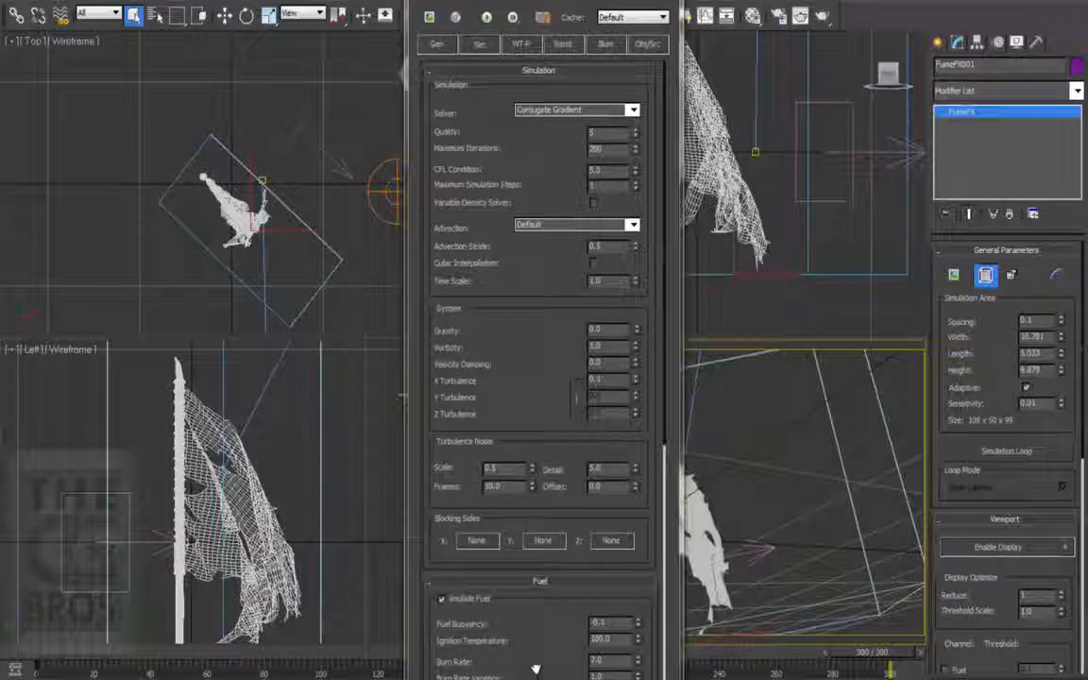
# Step: Set the fuel Expansion to 0.1 and play the resulting preview video
pyautogui.scroll(-9, 524, 395)
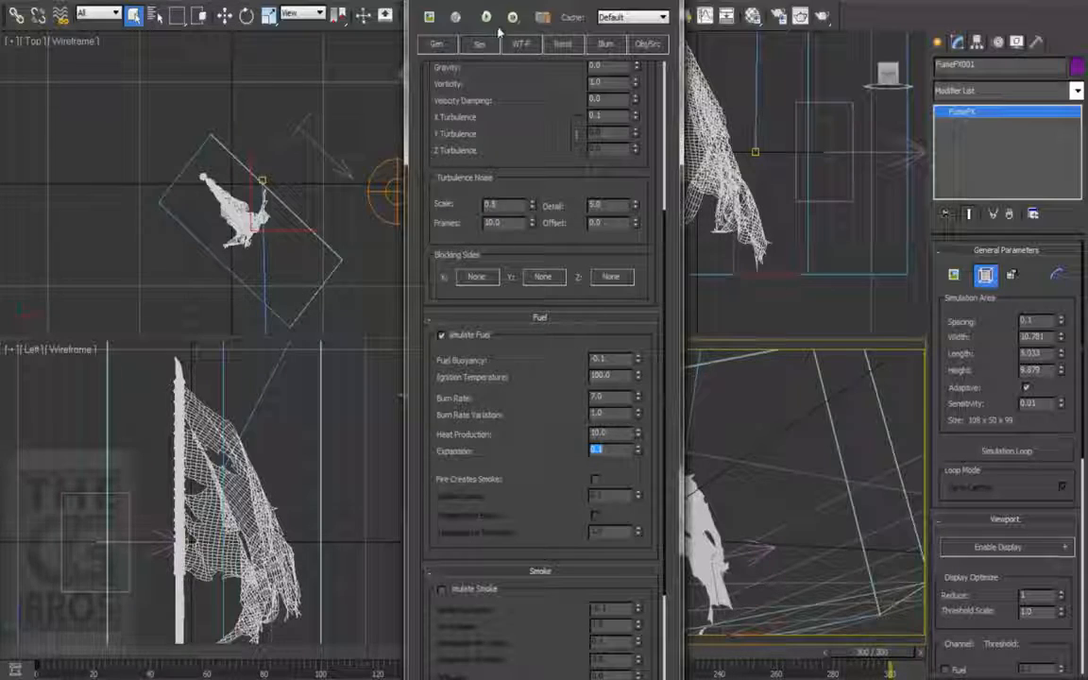
pyautogui.click(431, 17)
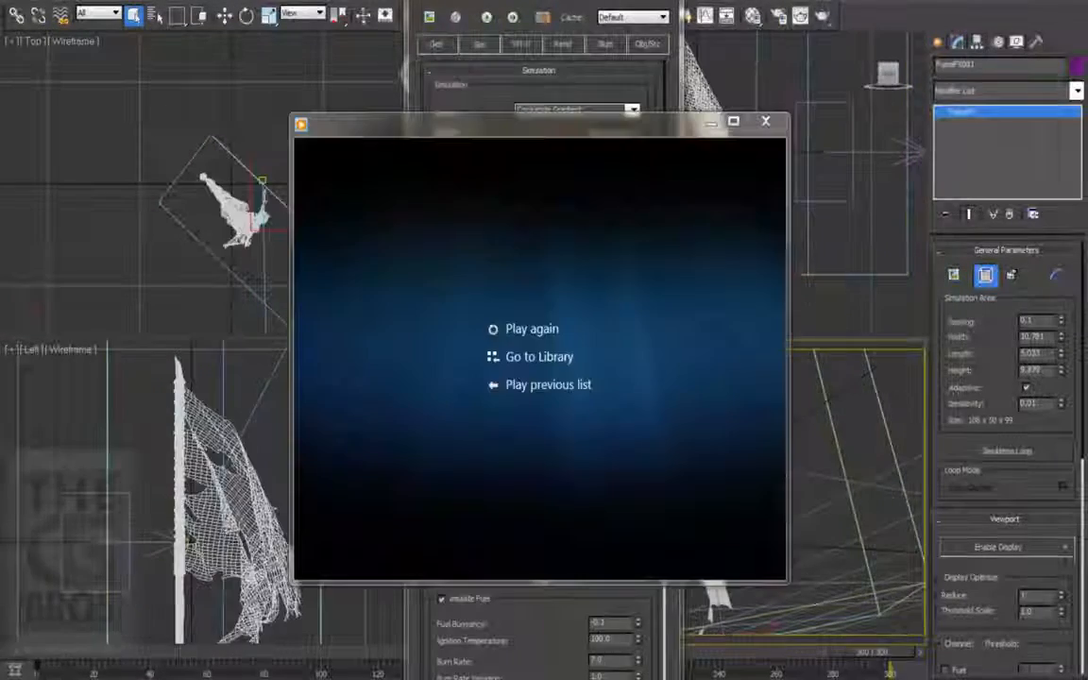
pyautogui.click(529, 329)
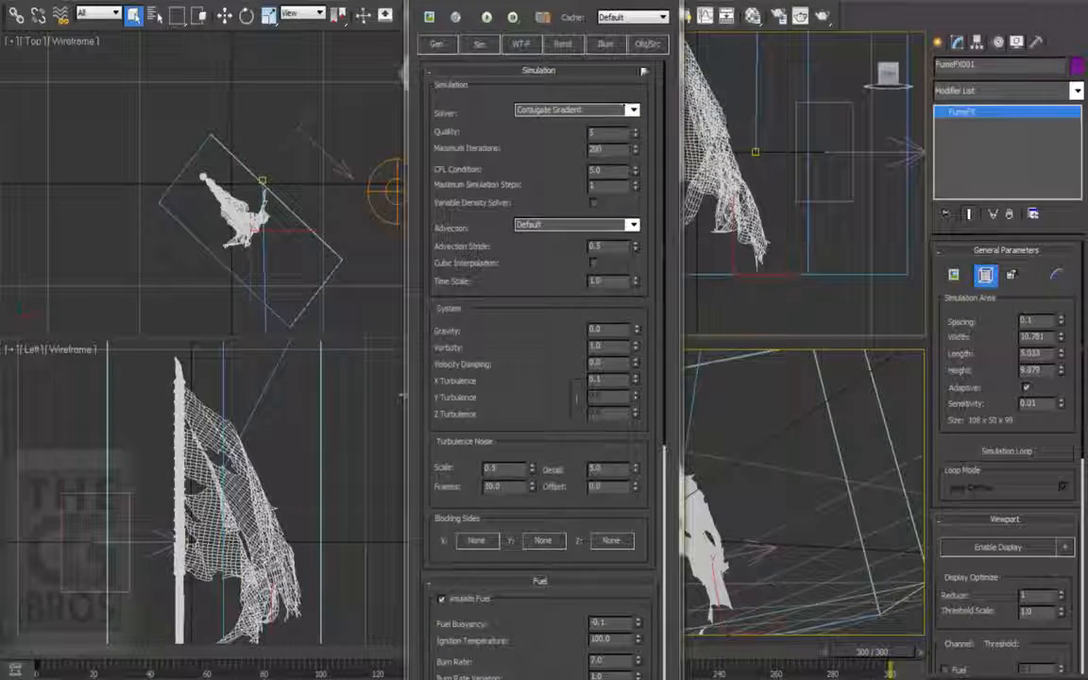
# Step: Set the fuel Amount of FFX Object Src001 to 5.0 and start the simulation
pyautogui.click(650, 45)
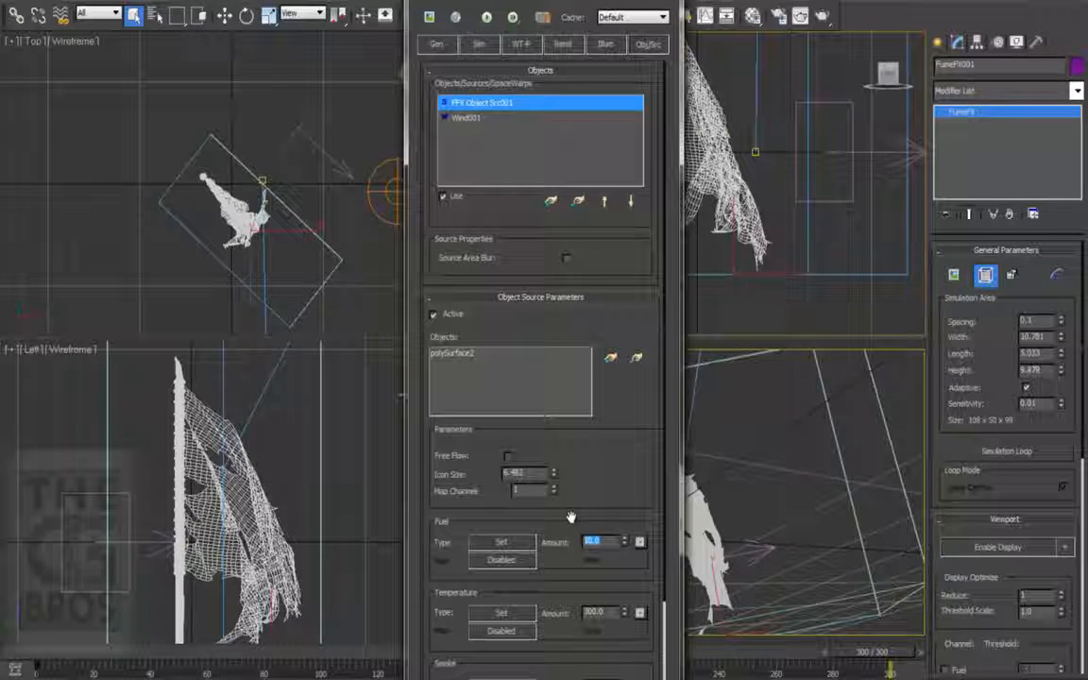
pyautogui.click(489, 19)
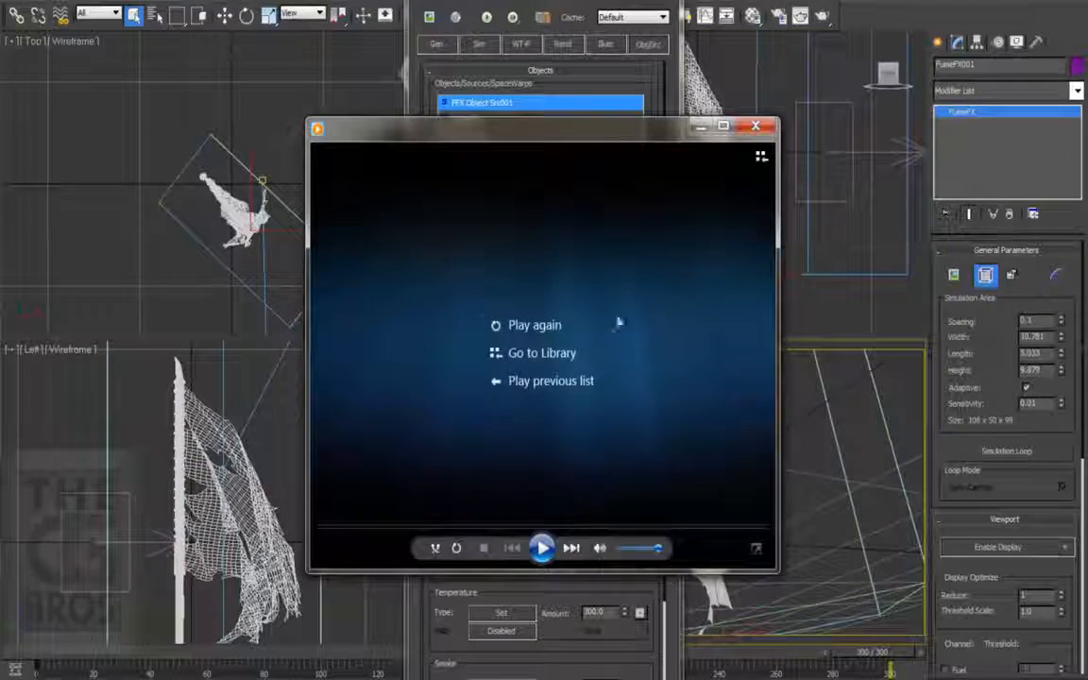
# Step: Play back the Preview_09 video to examine how closely the flames follow the flag
pyautogui.click(550, 331)
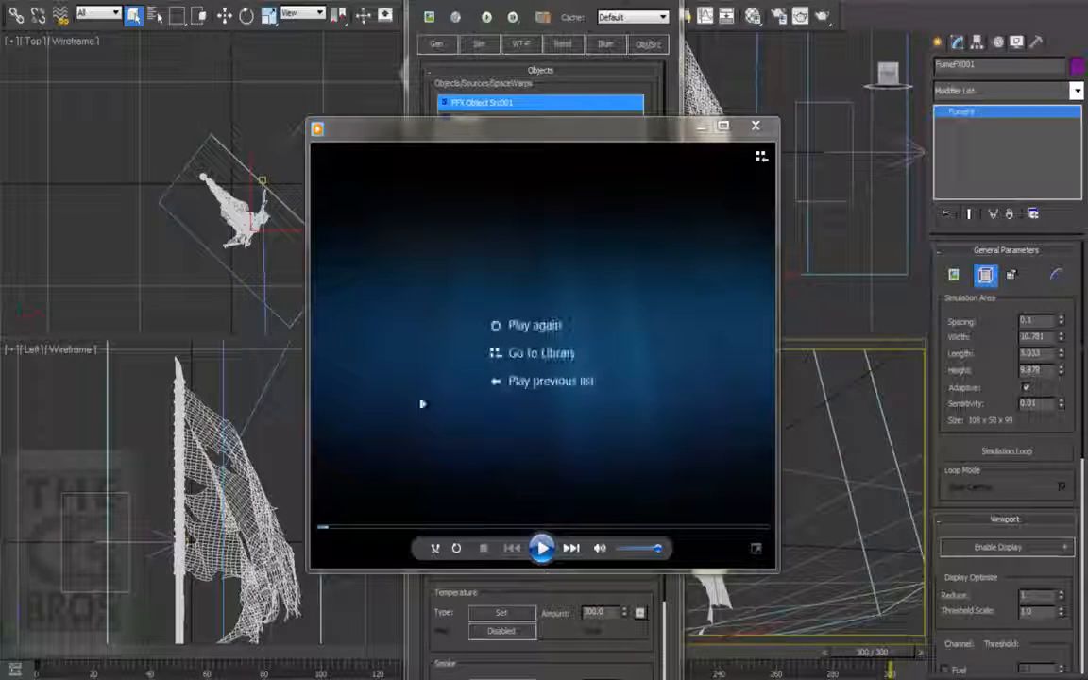
pyautogui.click(538, 326)
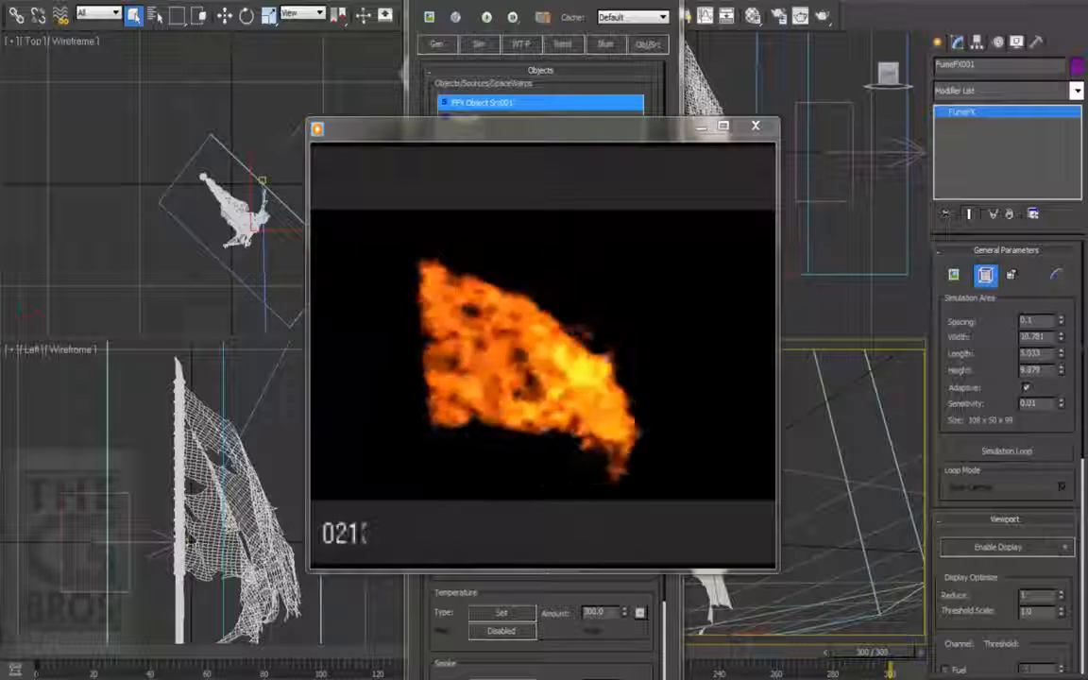
pyautogui.click(567, 322)
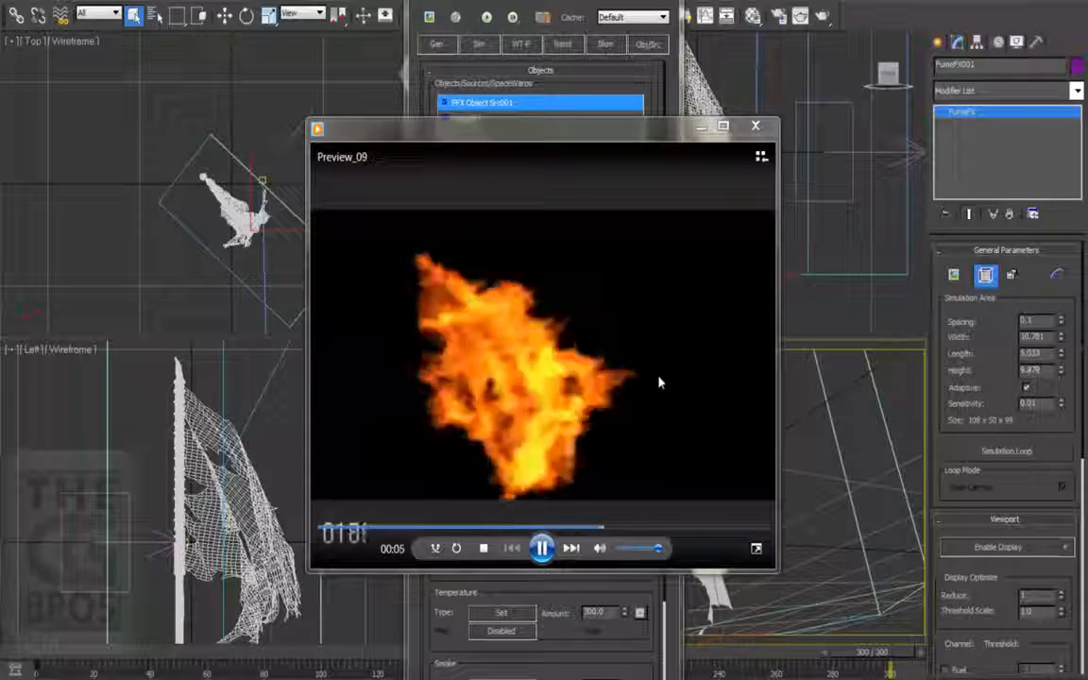
# Step: Close the preview video and set the simulation Time Scale to 2.0
pyautogui.click(756, 127)
pyautogui.click(481, 44)
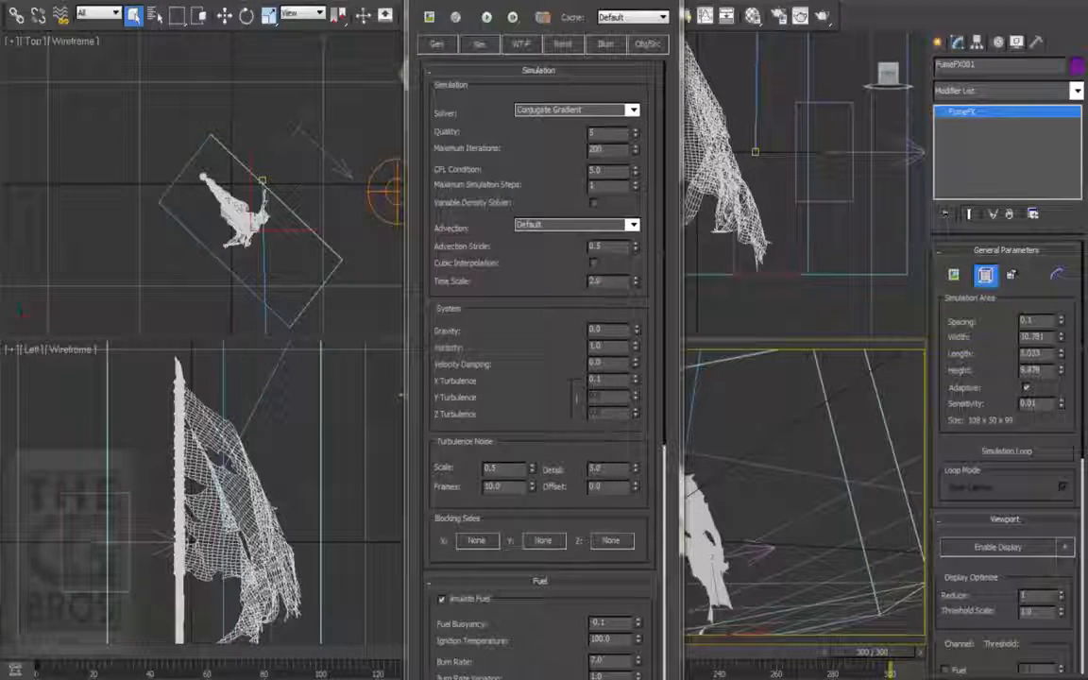
# Step: Try a keyed gradient for the fire color, opening a middle key in the color selector to change its color
pyautogui.click(563, 44)
pyautogui.moveTo(477, 435); pyautogui.dragTo(483, 333)
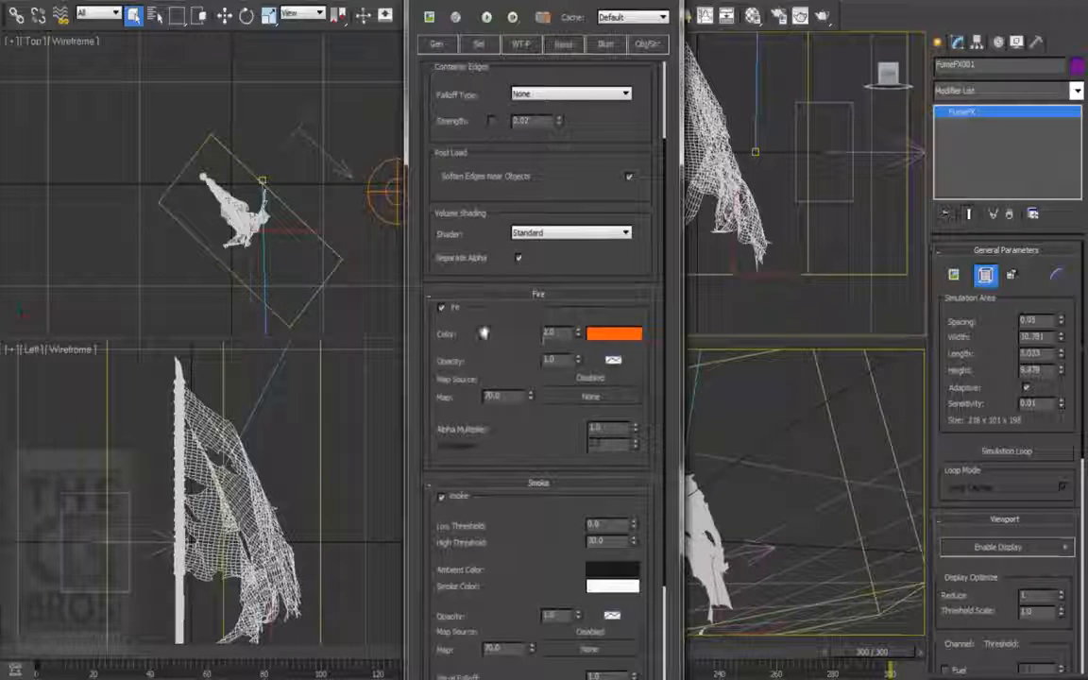
pyautogui.rightClick(607, 340)
pyautogui.click(640, 343)
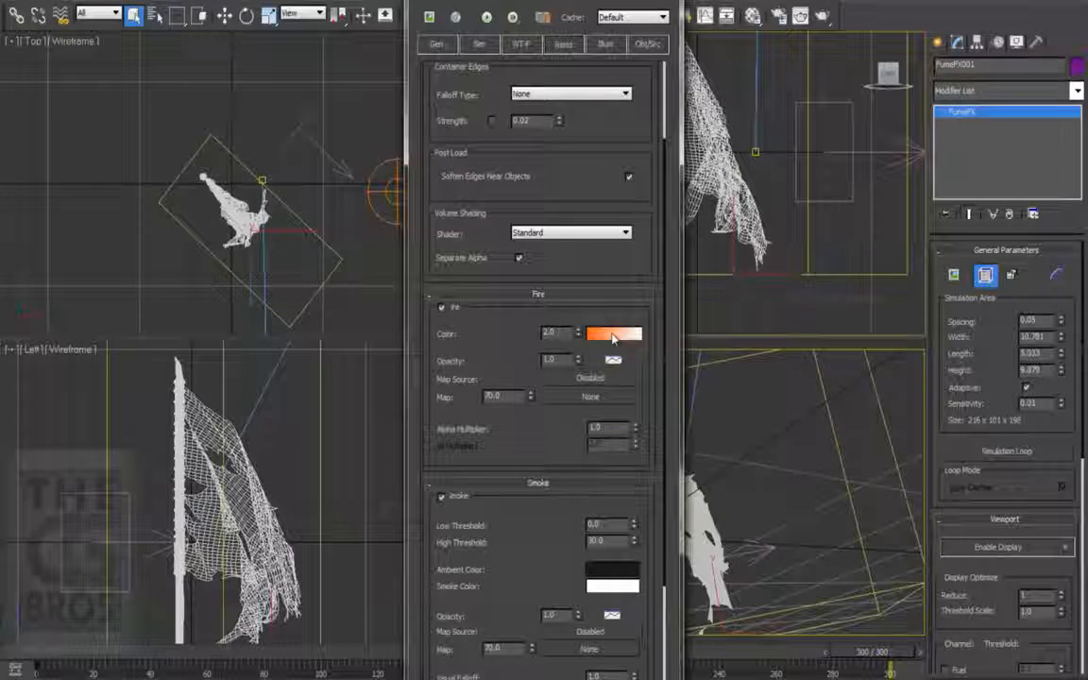
pyautogui.click(613, 336)
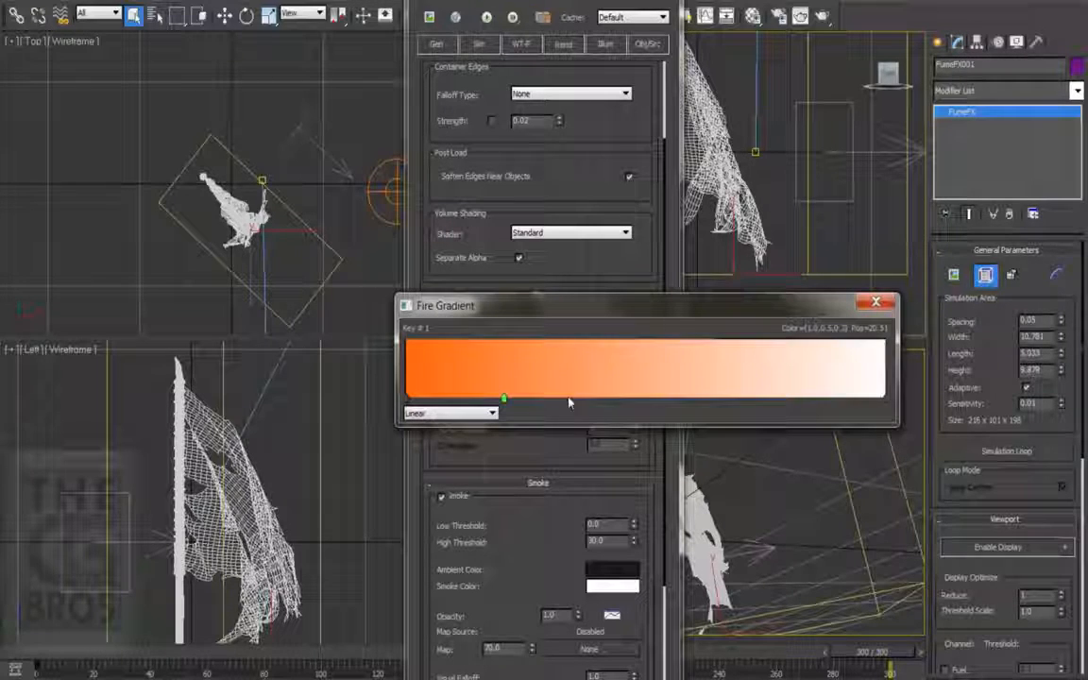
pyautogui.doubleClick(504, 398)
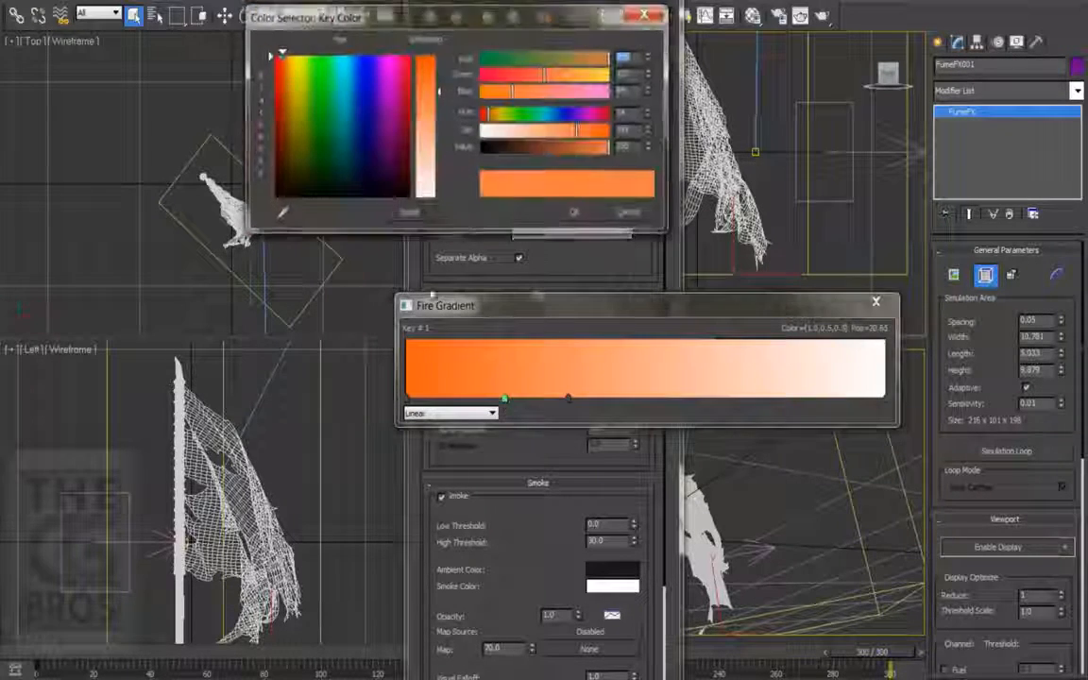
pyautogui.click(333, 99)
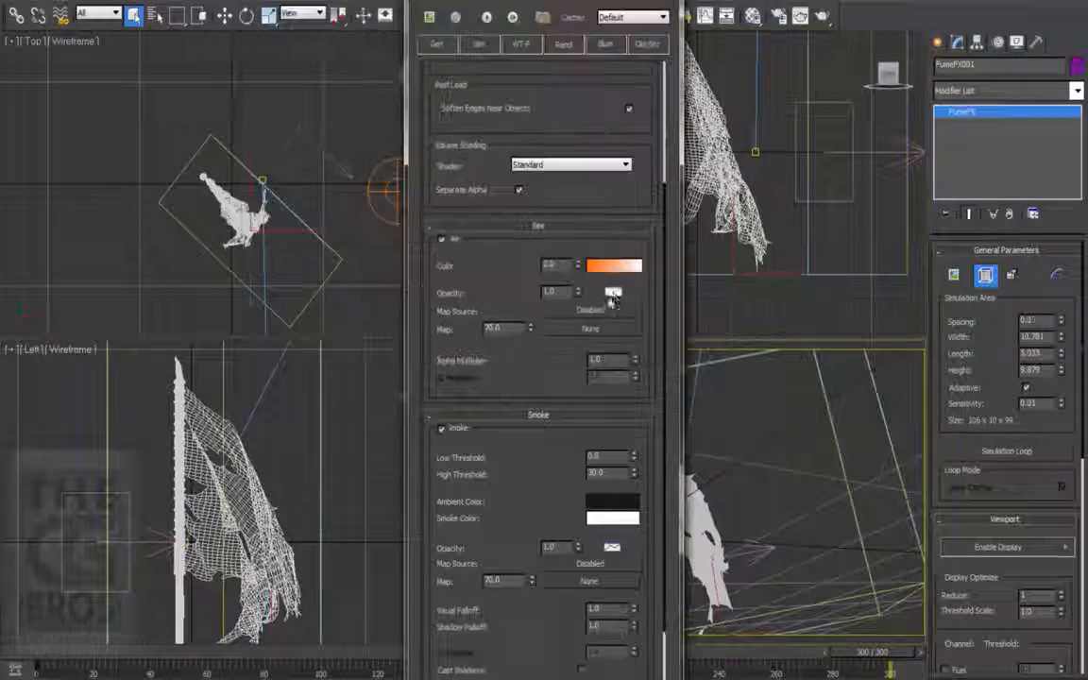
# Step: Inspect the fire opacity curve and return the fire color to keyless mode
pyautogui.click(613, 293)
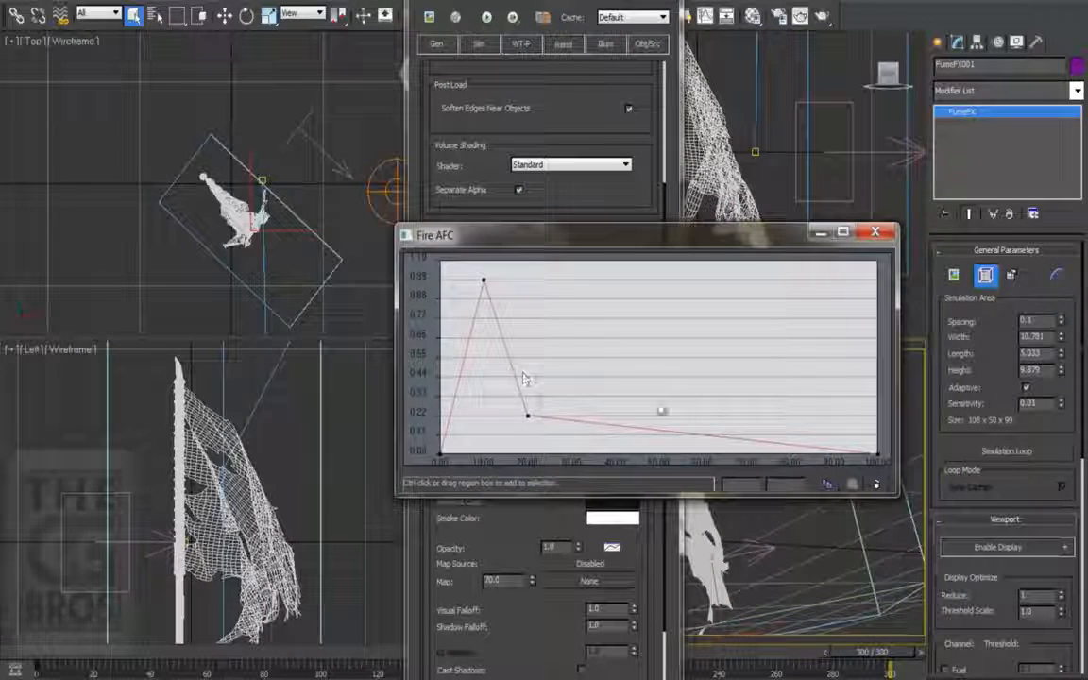
pyautogui.click(875, 231)
pyautogui.rightClick(635, 267)
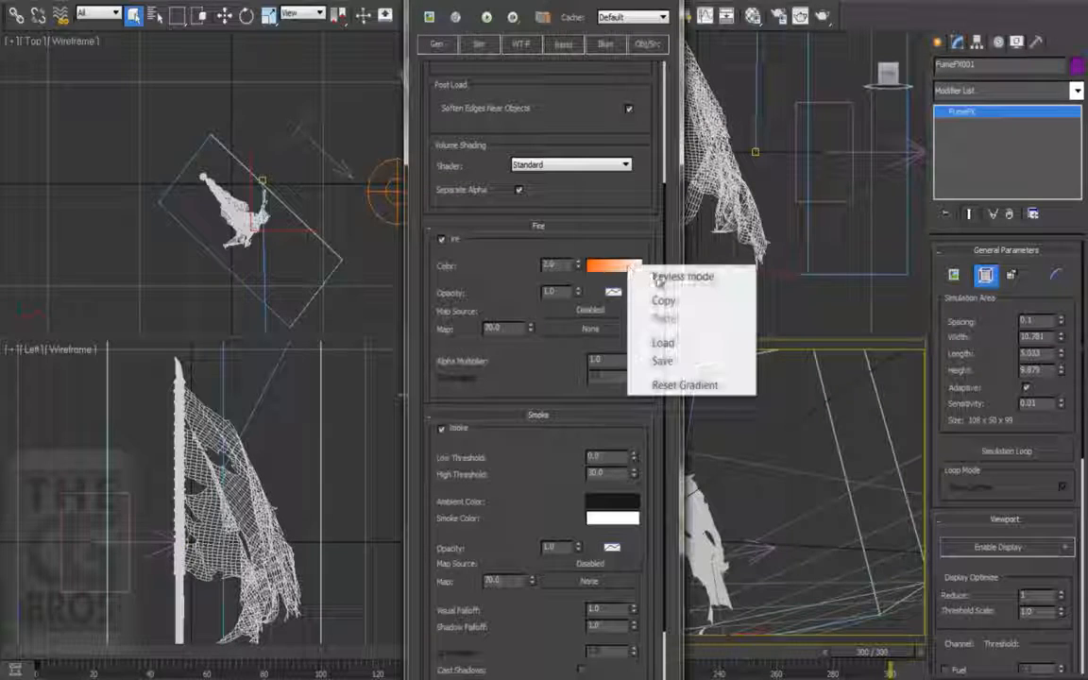
pyautogui.click(683, 302)
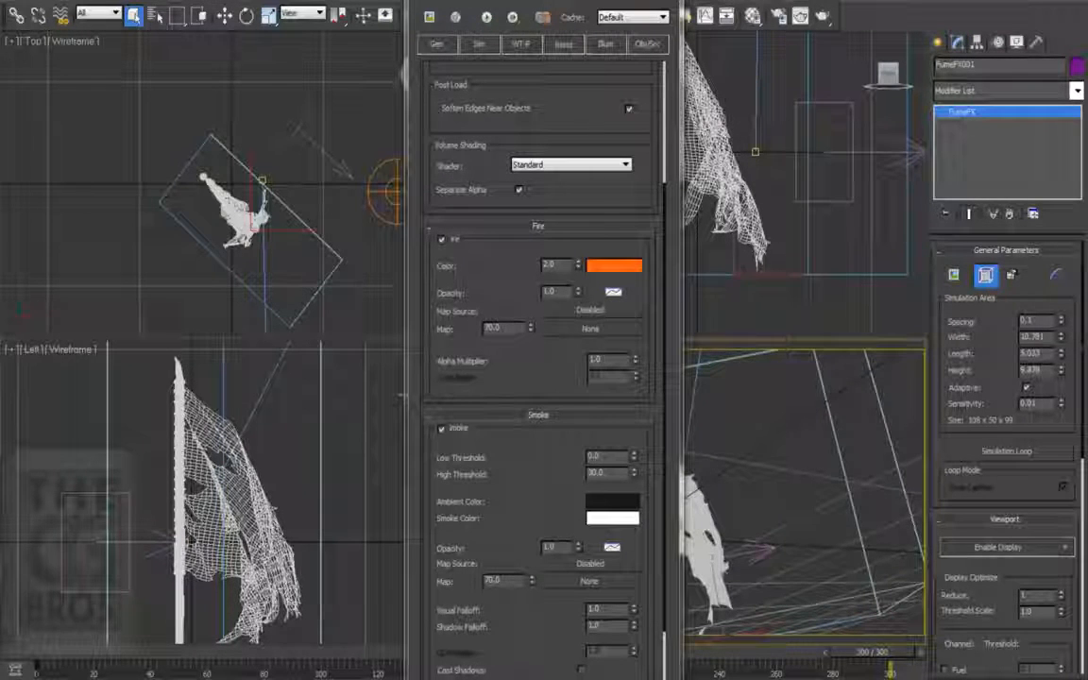
# Step: Set the simulation grid Spacing to 0.05 and start the simulation
pyautogui.click(435, 44)
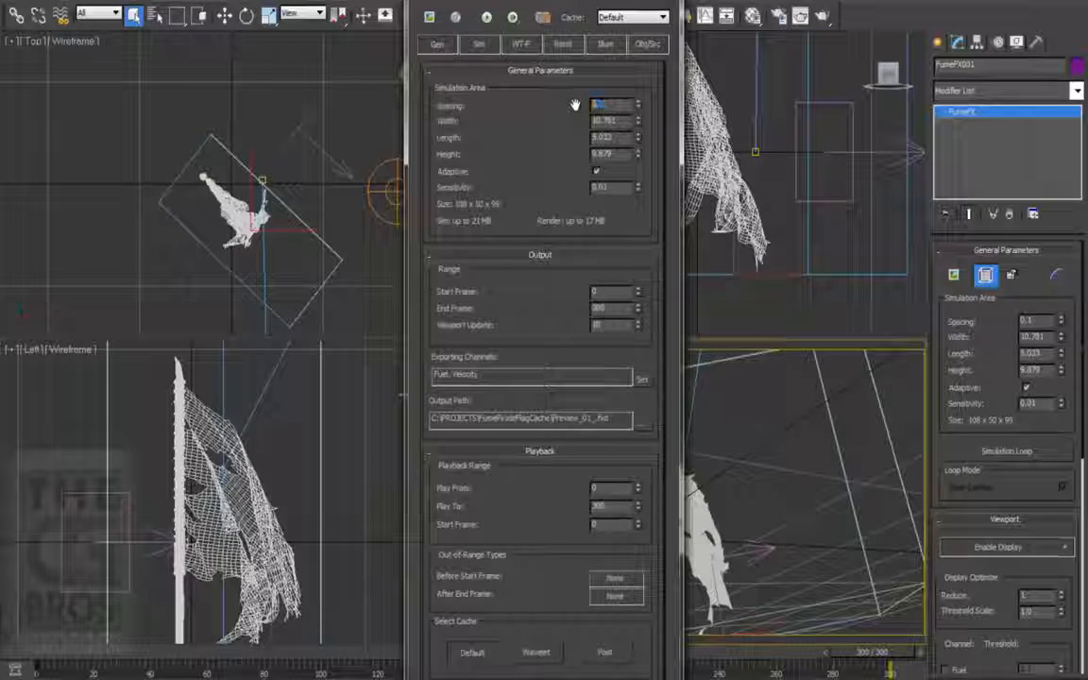
pyautogui.click(487, 17)
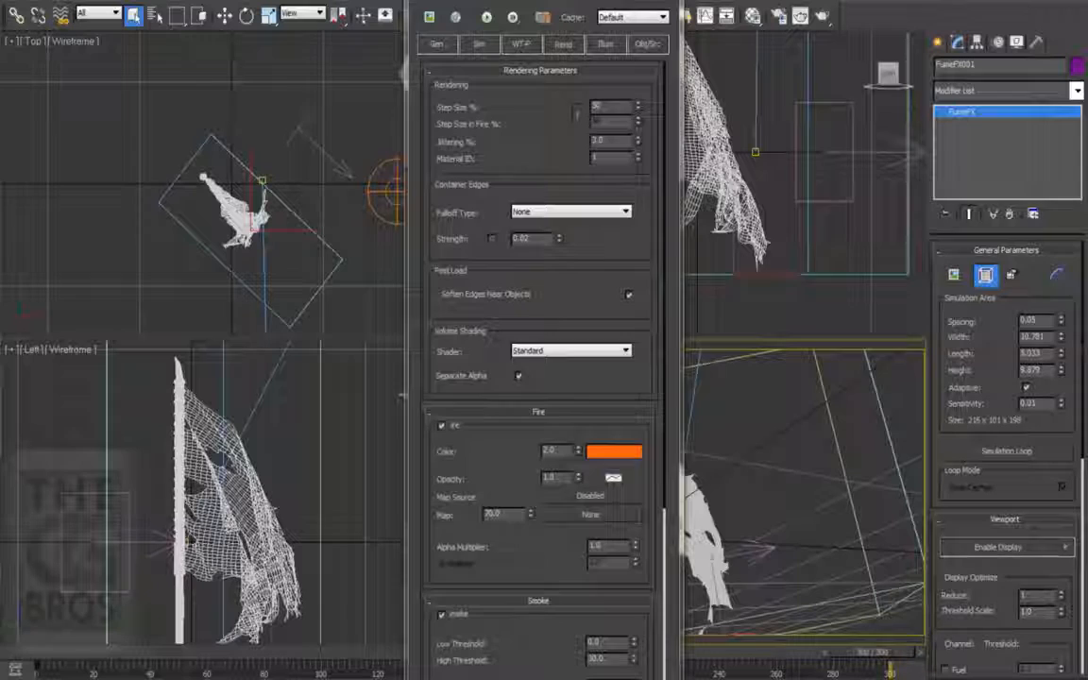
# Step: Switch to the media player and play back the preview video of the finer simulation
pyautogui.hotkey('alt', 'Tab')
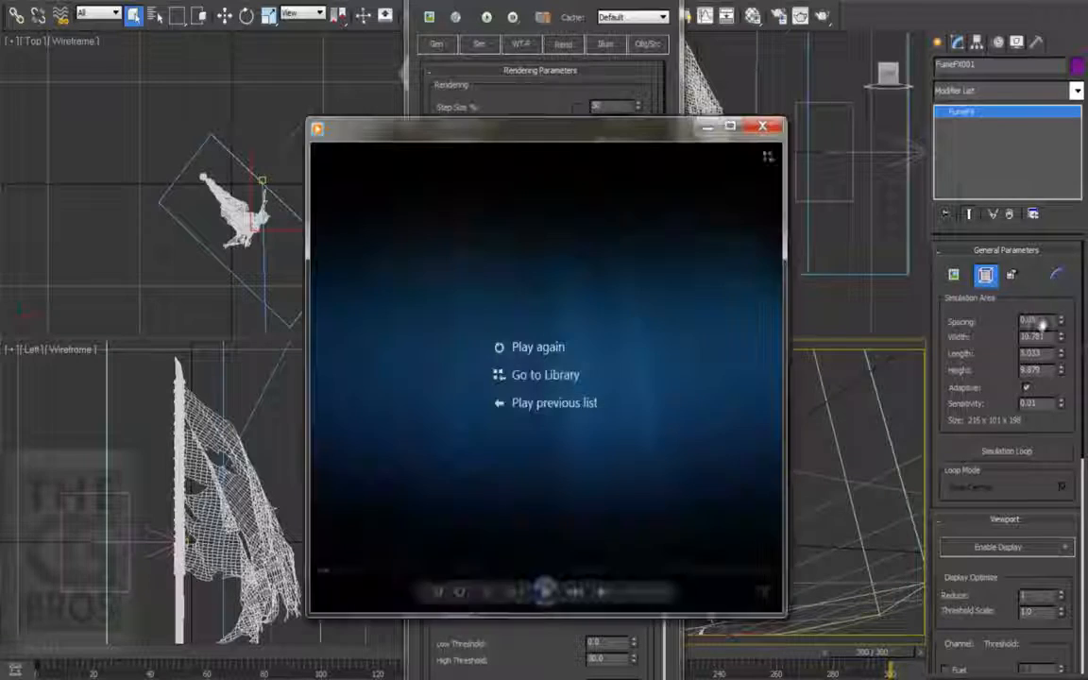
pyautogui.click(553, 347)
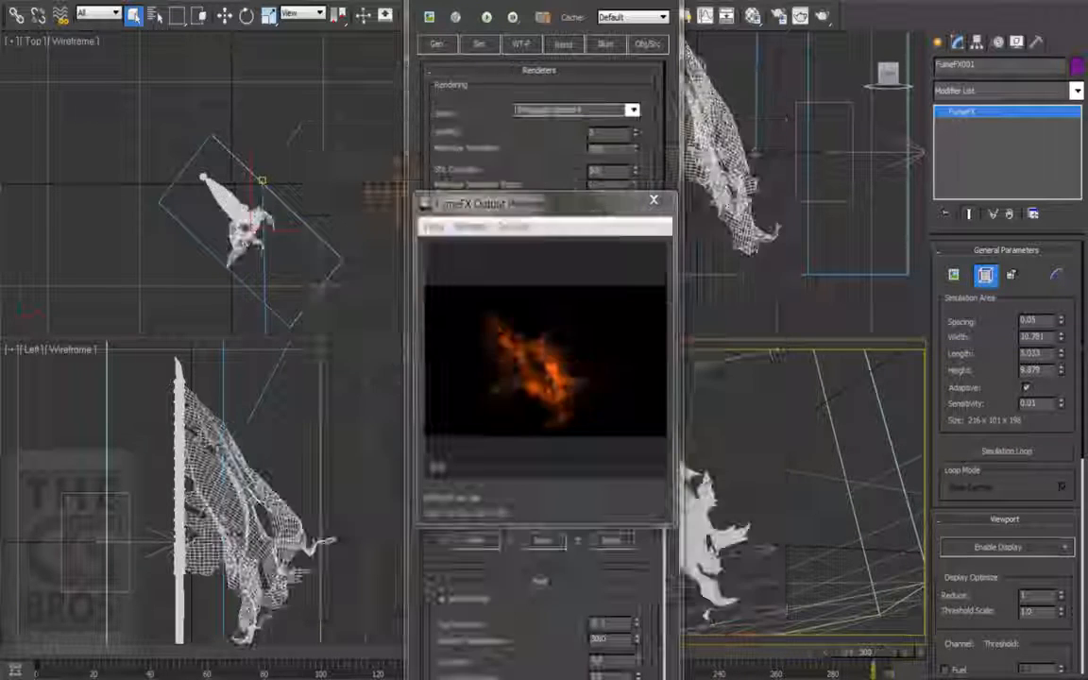
# Step: Disable the fire Opacity curve, check the flames in the FumeFX Output Preview, and close the preview window
pyautogui.moveTo(579, 208); pyautogui.dragTo(293, 128)
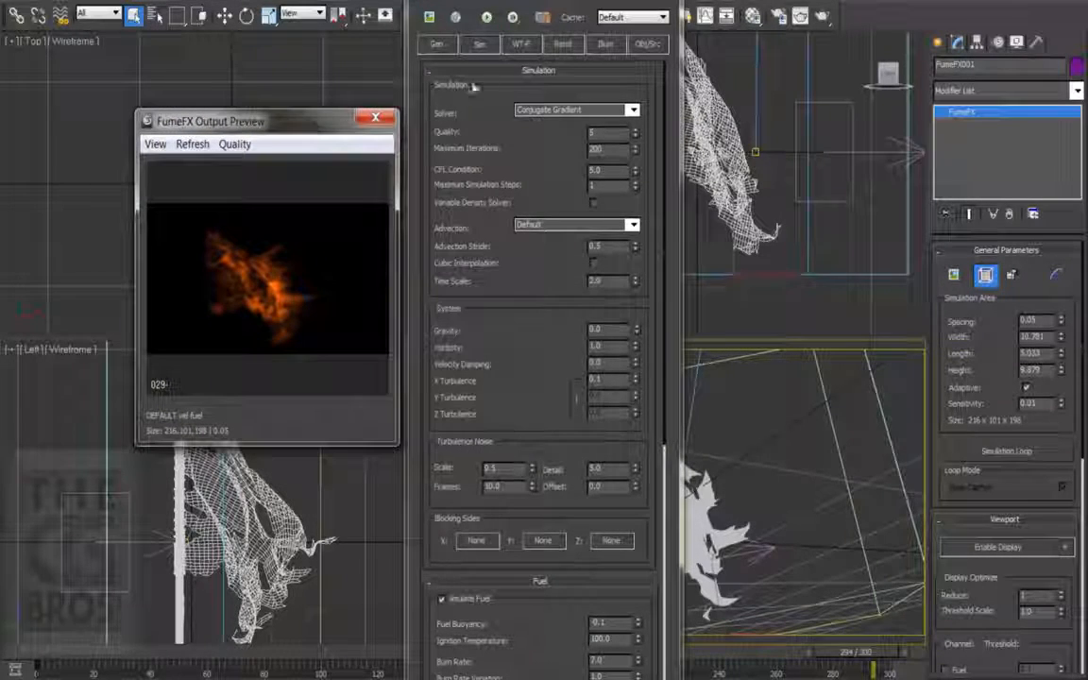
pyautogui.click(563, 44)
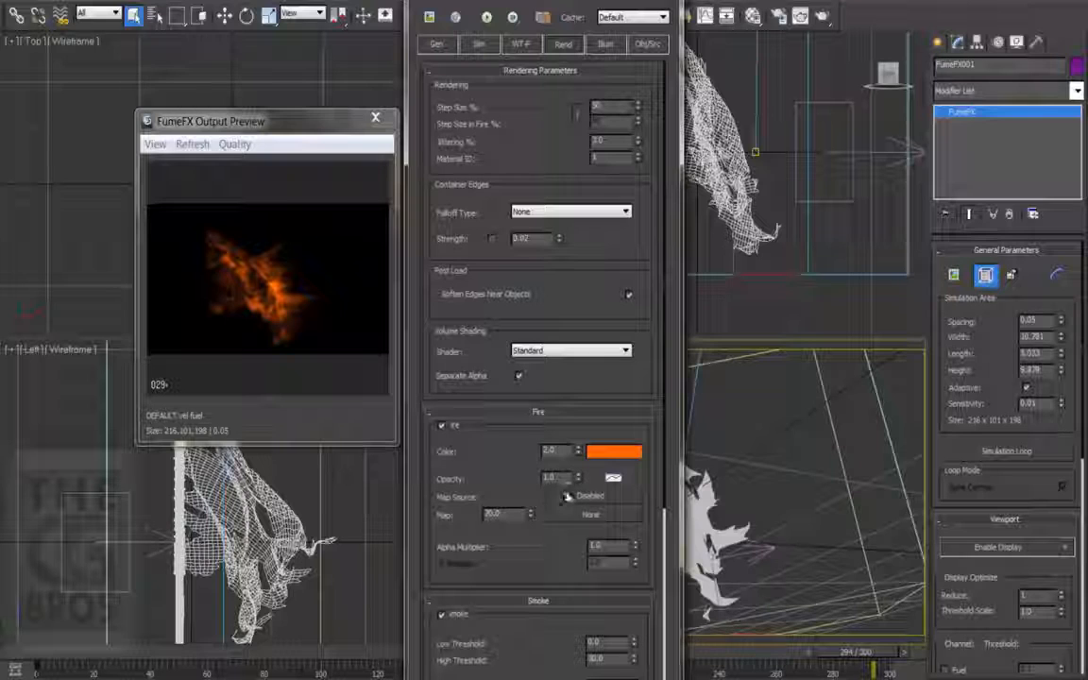
pyautogui.rightClick(613, 480)
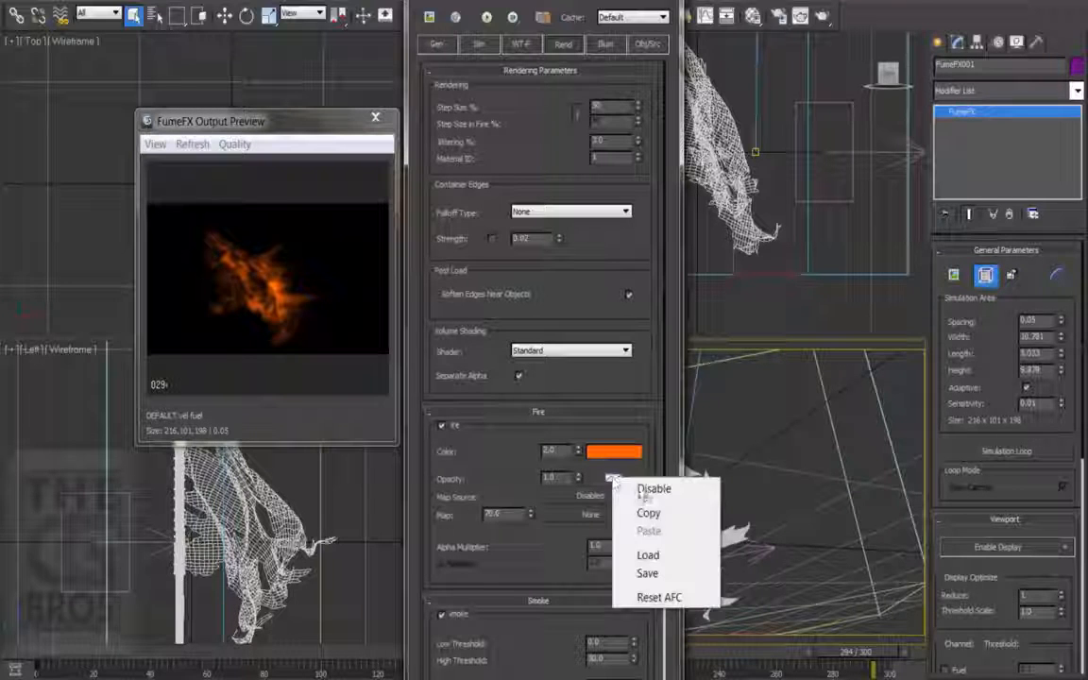
pyautogui.click(650, 488)
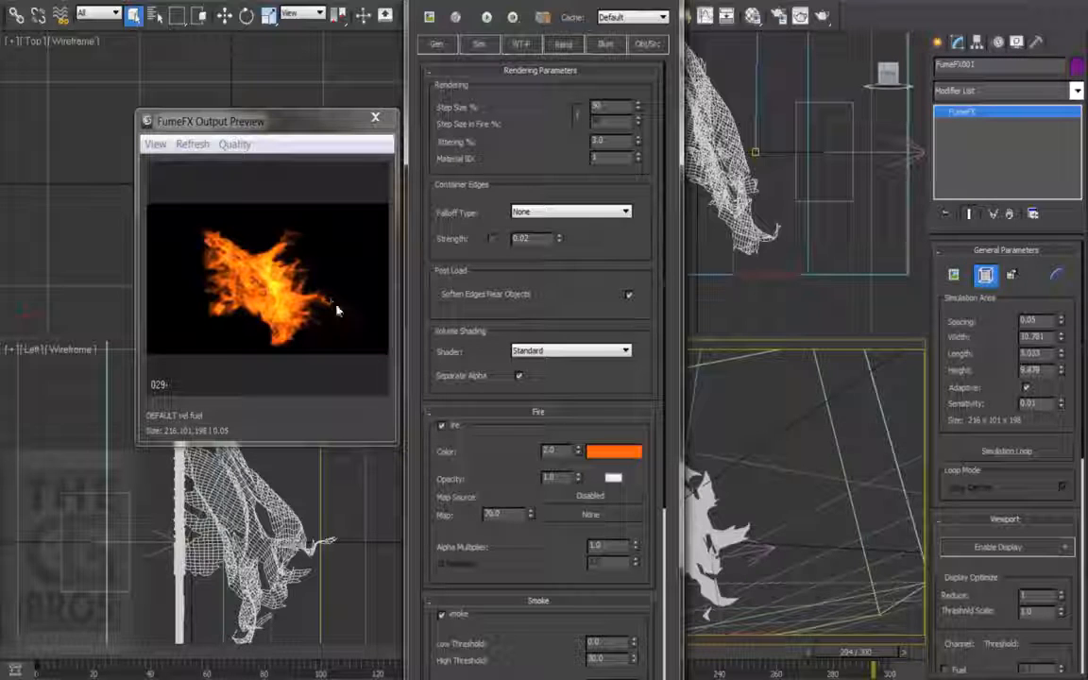
pyautogui.click(375, 118)
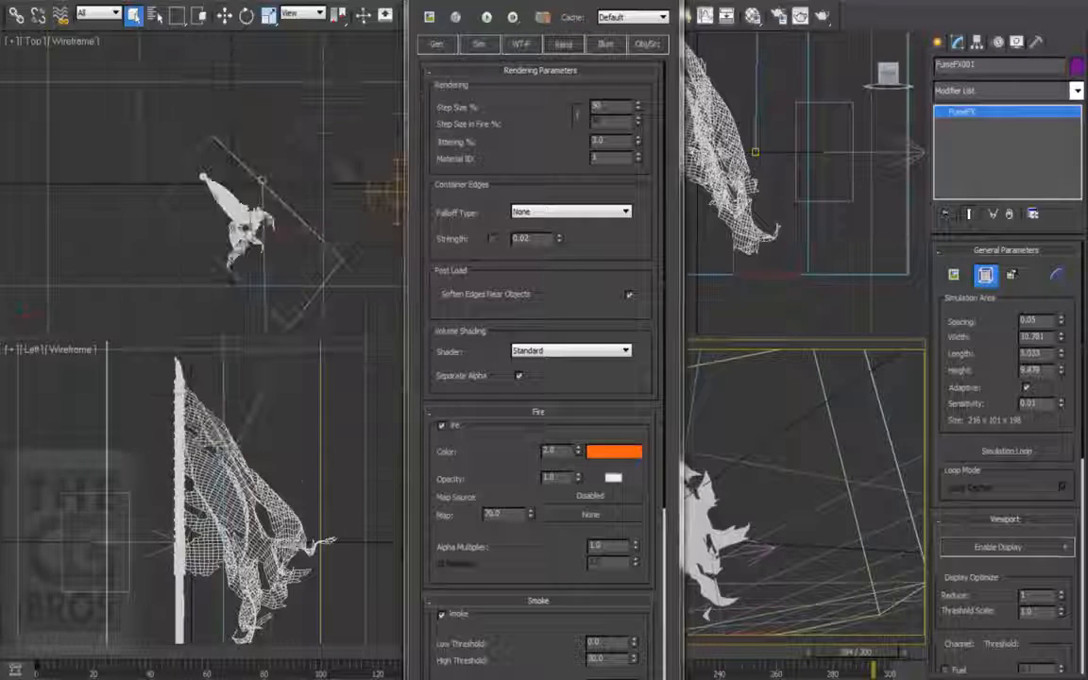